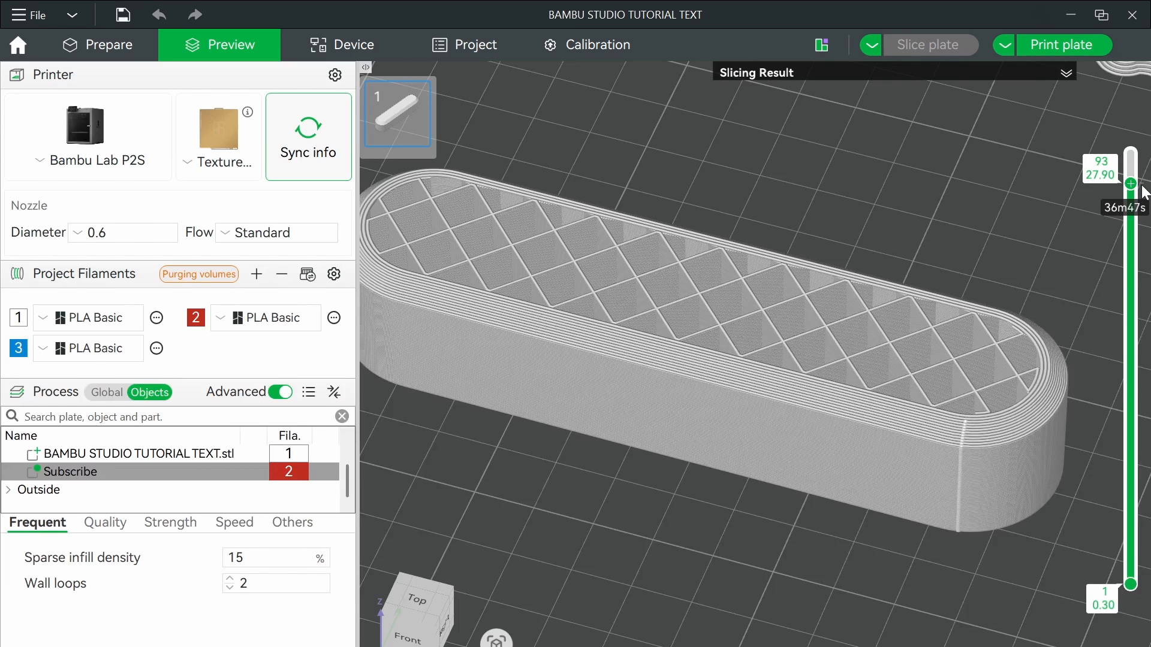
Raise the previewed layers through layer 94 up to layer 100 to examine how the red SUBSCRIBE text is printed
left_click_drag(1145, 192, 1145, 187)
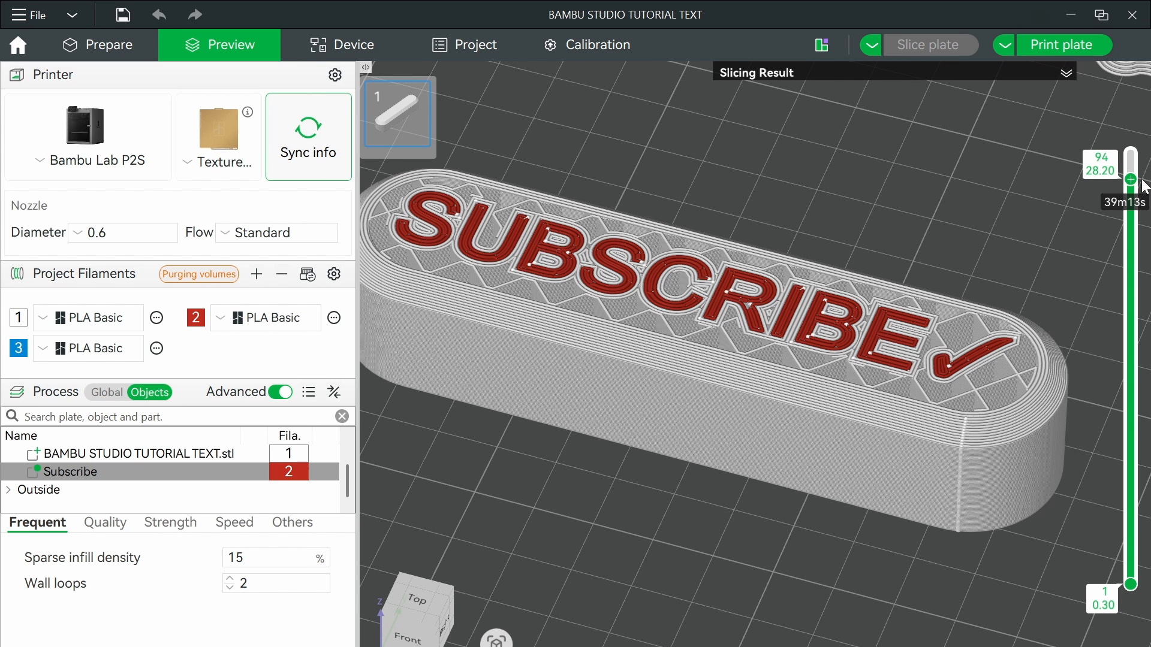
left_click_drag(1145, 187, 1144, 141)
scroll(822, 391, "down", 2)
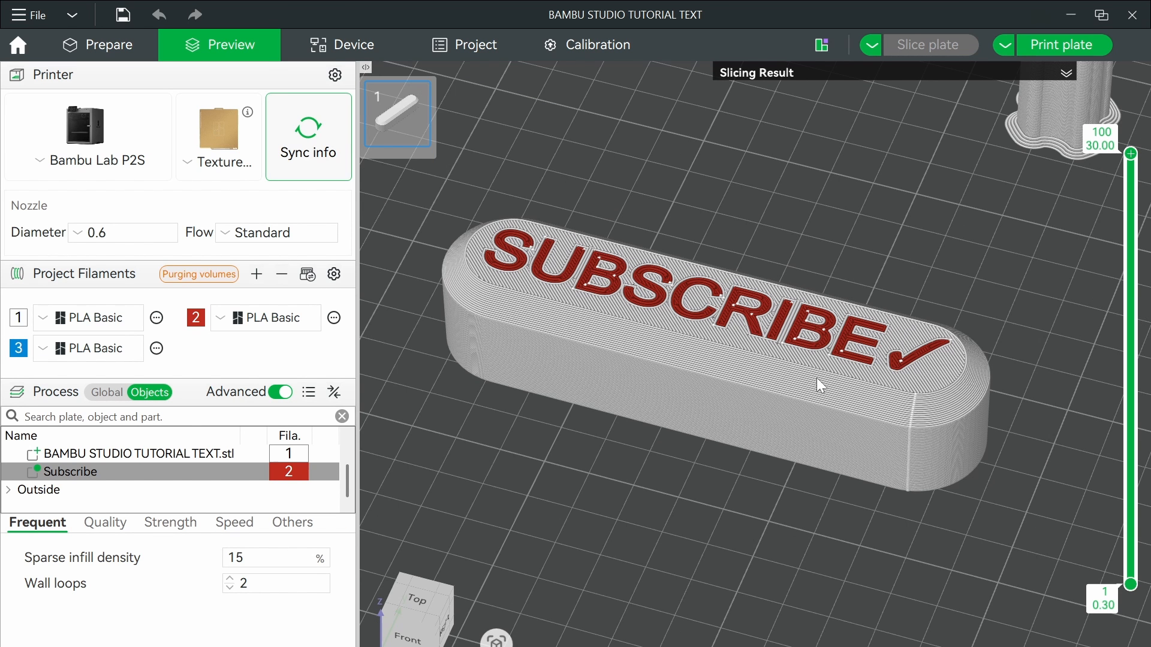
scroll(831, 386, "down", 1)
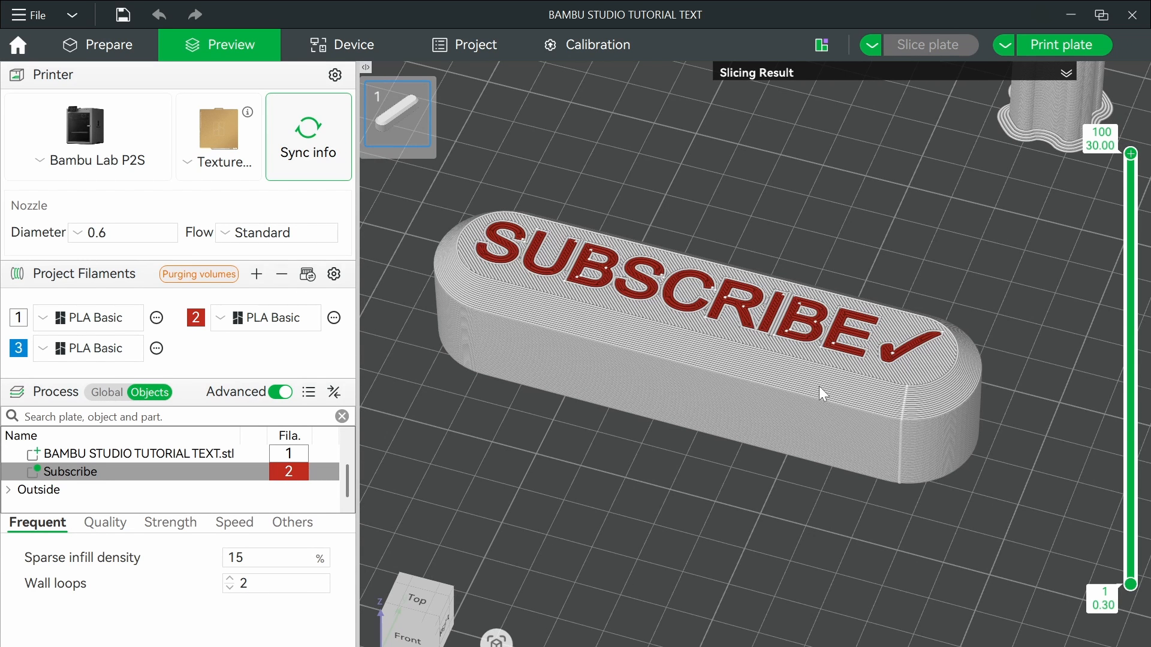
Add a new text part to the BAMBU STUDIO TUTORIAL TEXT.stl body and place it on the front side wall
left_click(111, 45)
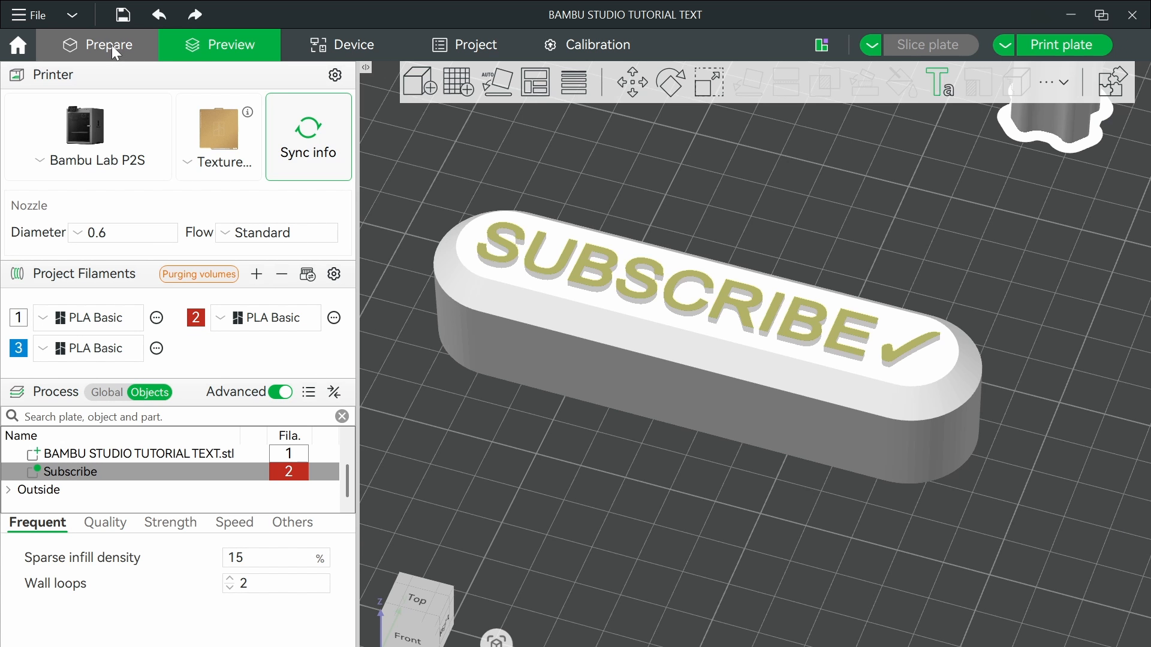
left_click(653, 368)
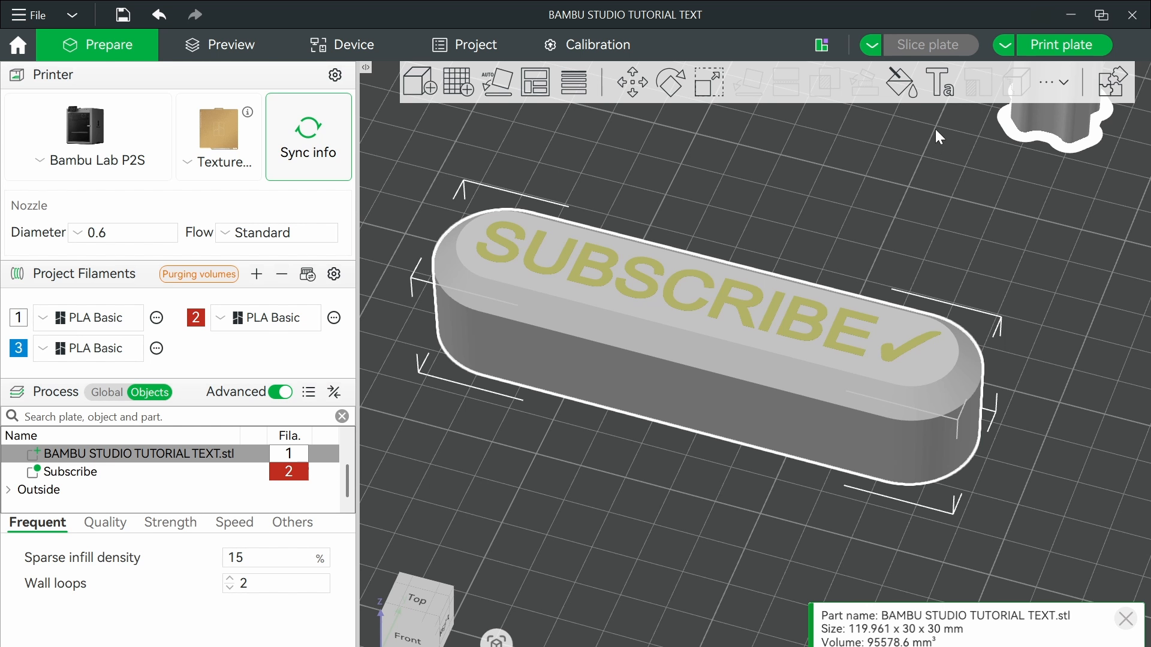
left_click(943, 91)
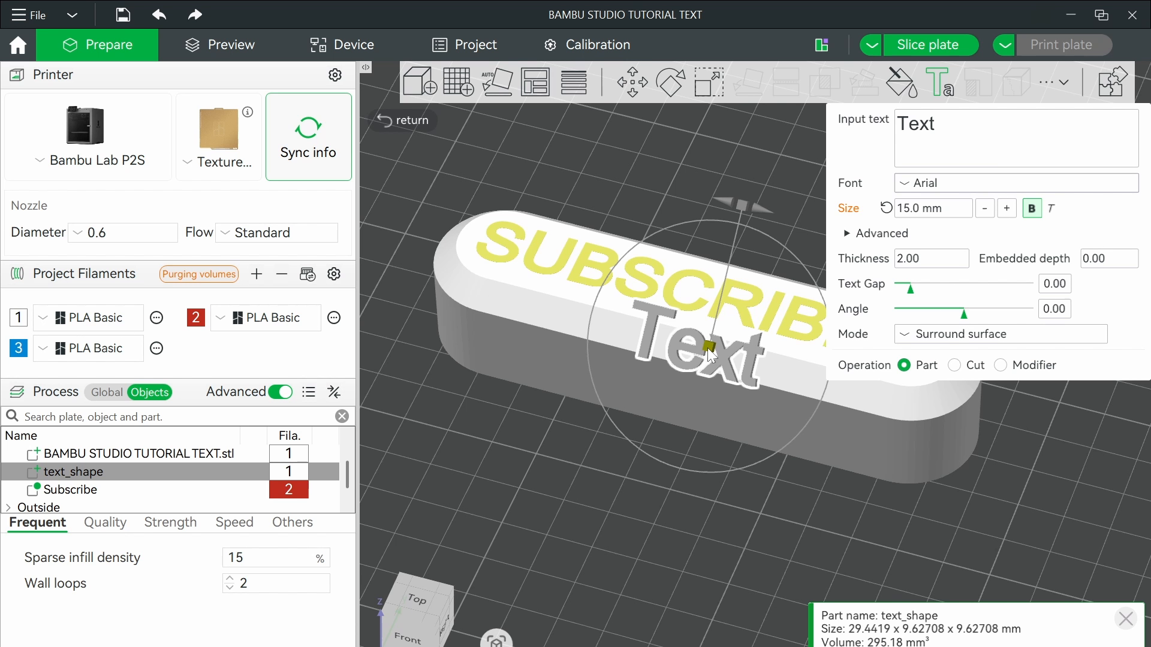
left_click_drag(710, 354, 675, 390)
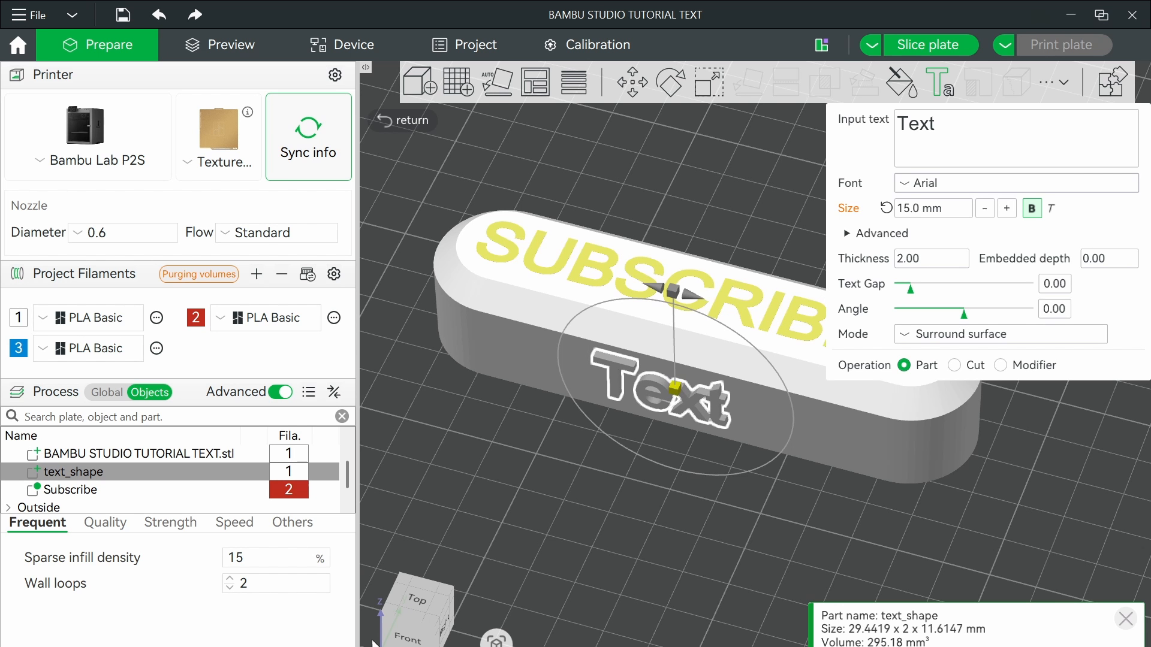
Change the wording of the side wall text to "THE 3D PRINT ZONE" while viewing the model from the front
left_click(417, 638)
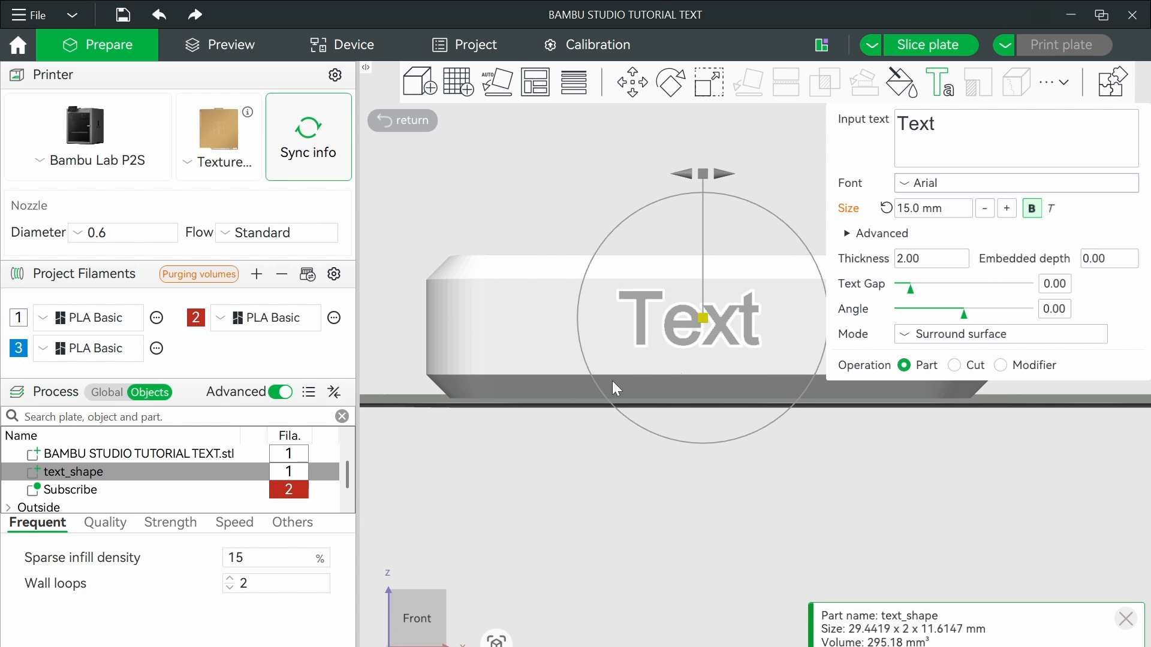
middle_click_drag(737, 466, 732, 565)
left_click_drag(694, 419, 708, 422)
left_click_drag(976, 137, 889, 127)
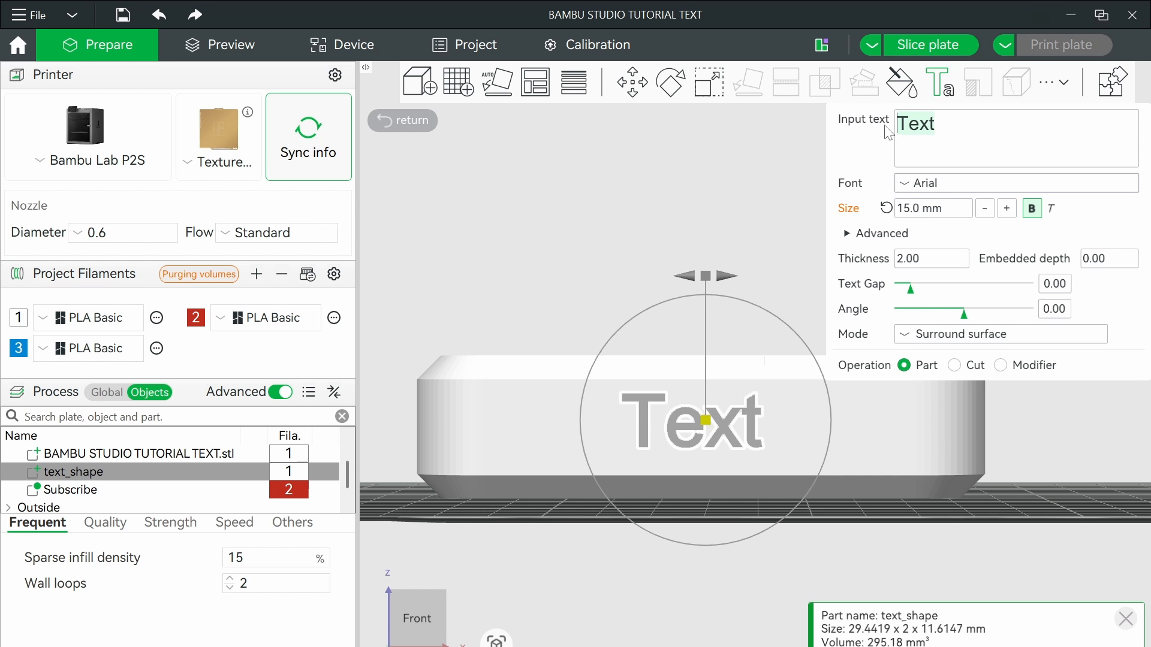
type("TH")
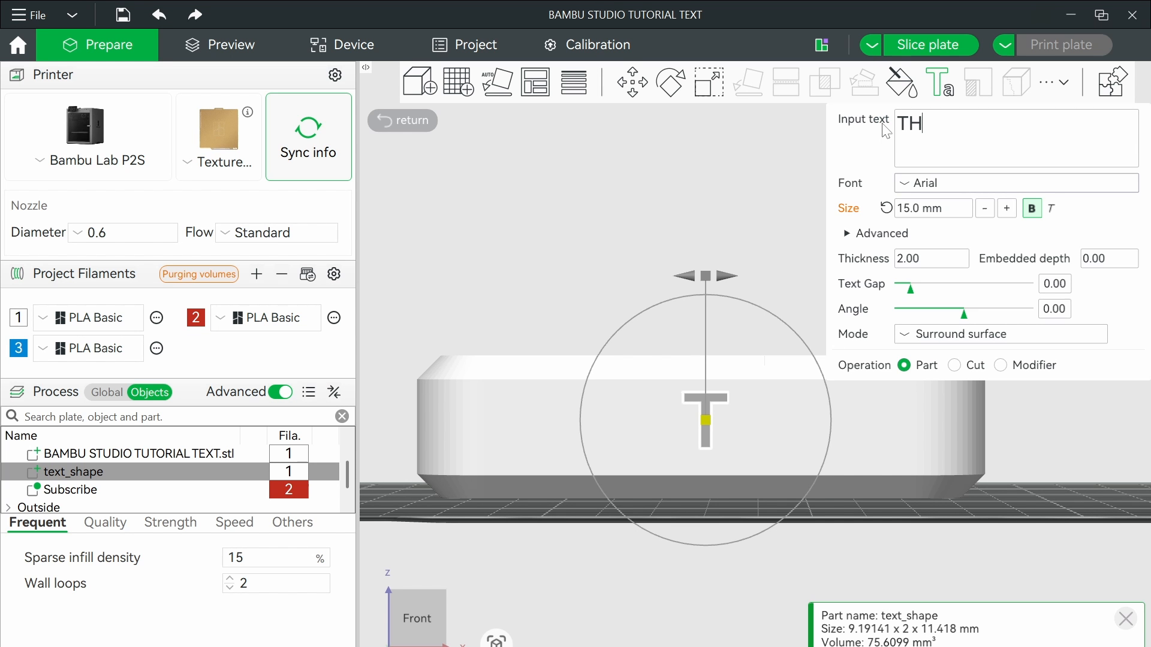
type("E 3D PR")
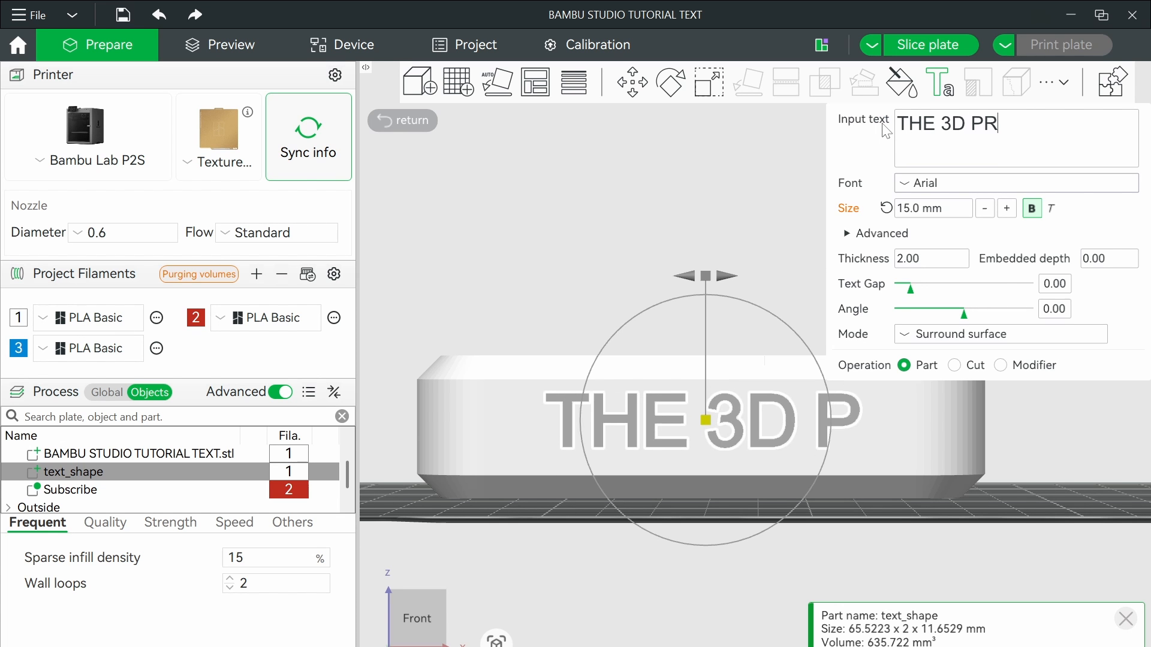
type("INT ZONE")
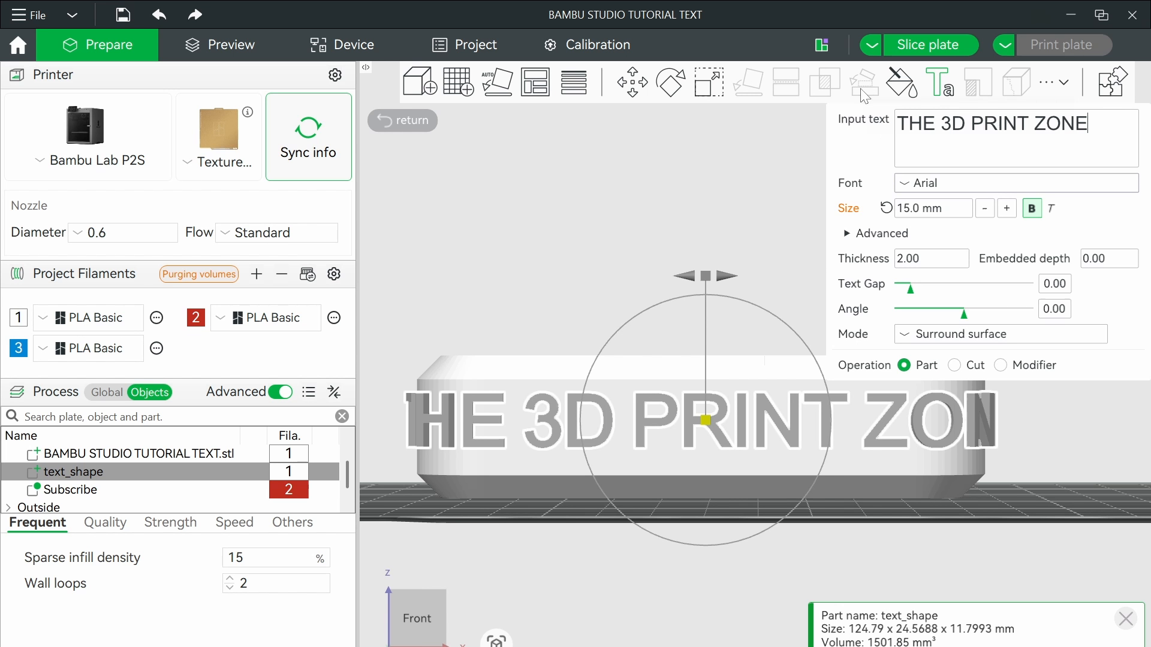
Slice the plate and inspect the raised side lettering in the preview from above and below
left_click_drag(1034, 539, 736, 570)
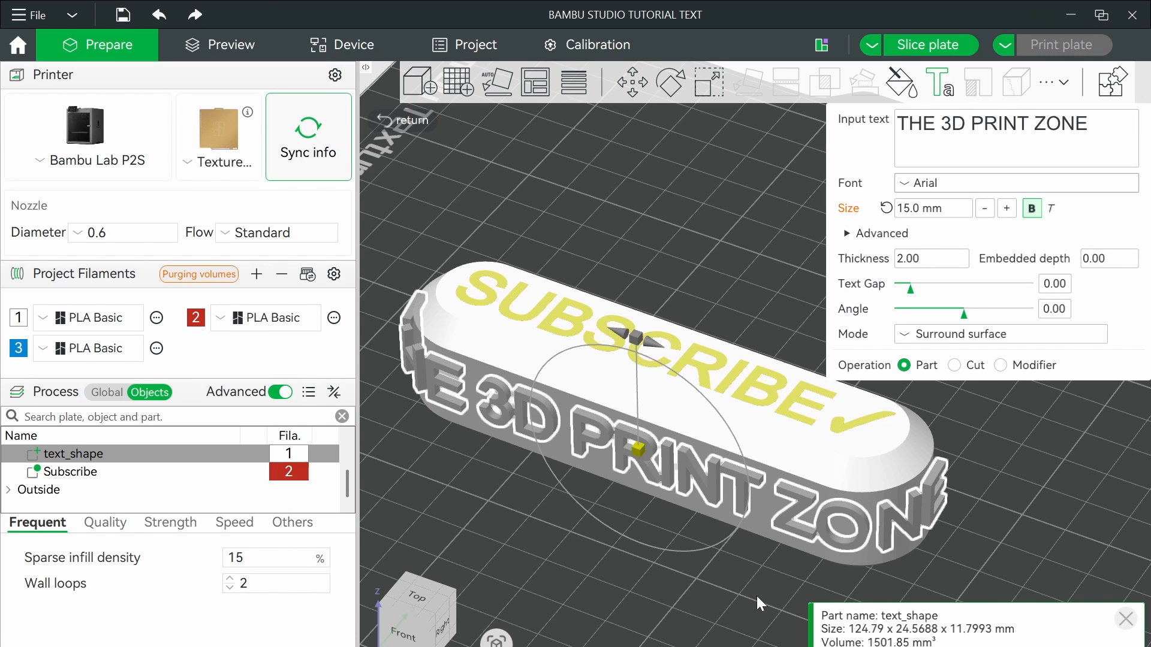
left_click_drag(757, 596, 818, 541)
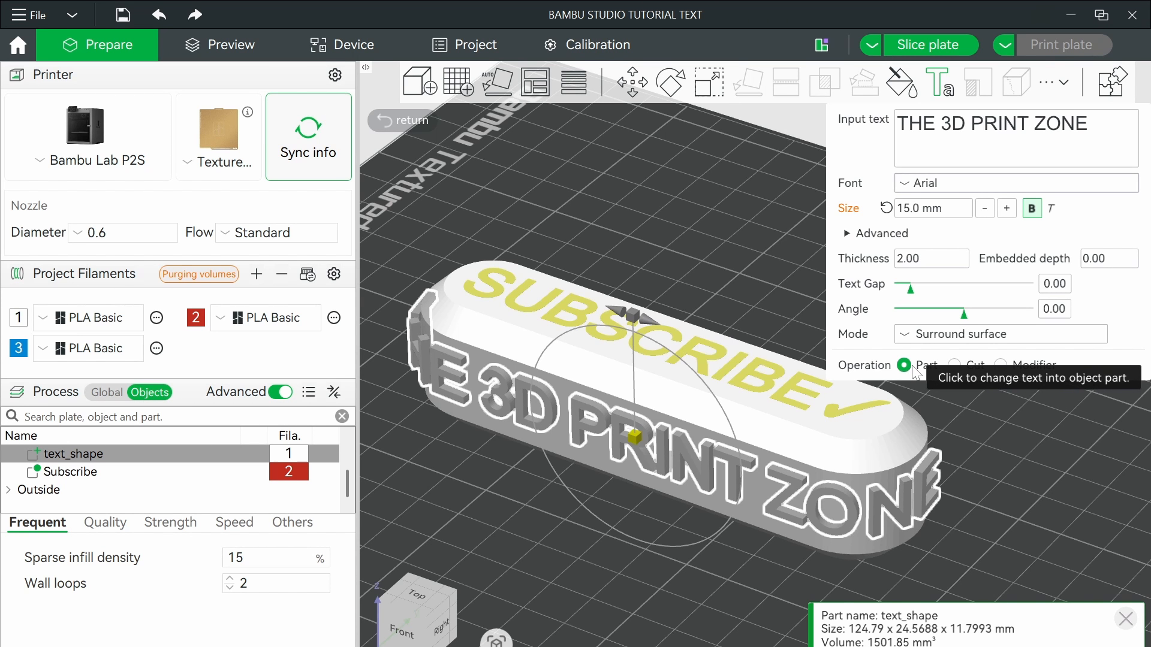
left_click(933, 42)
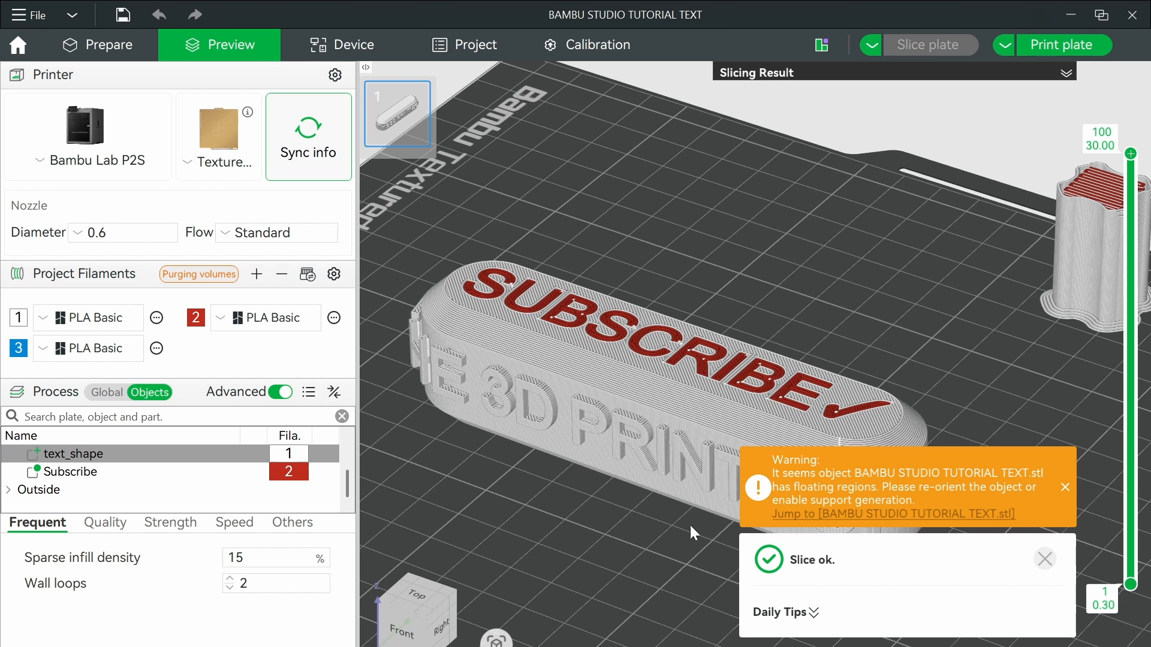
left_click(1063, 489)
left_click(1045, 559)
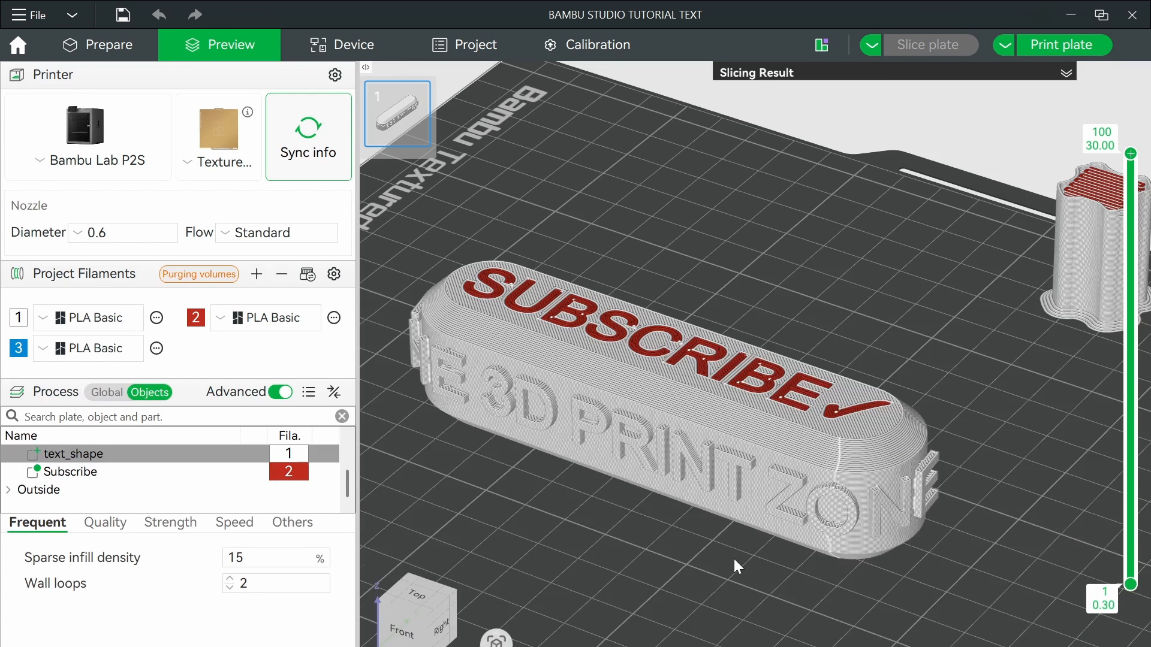
left_click_drag(737, 566, 628, 406)
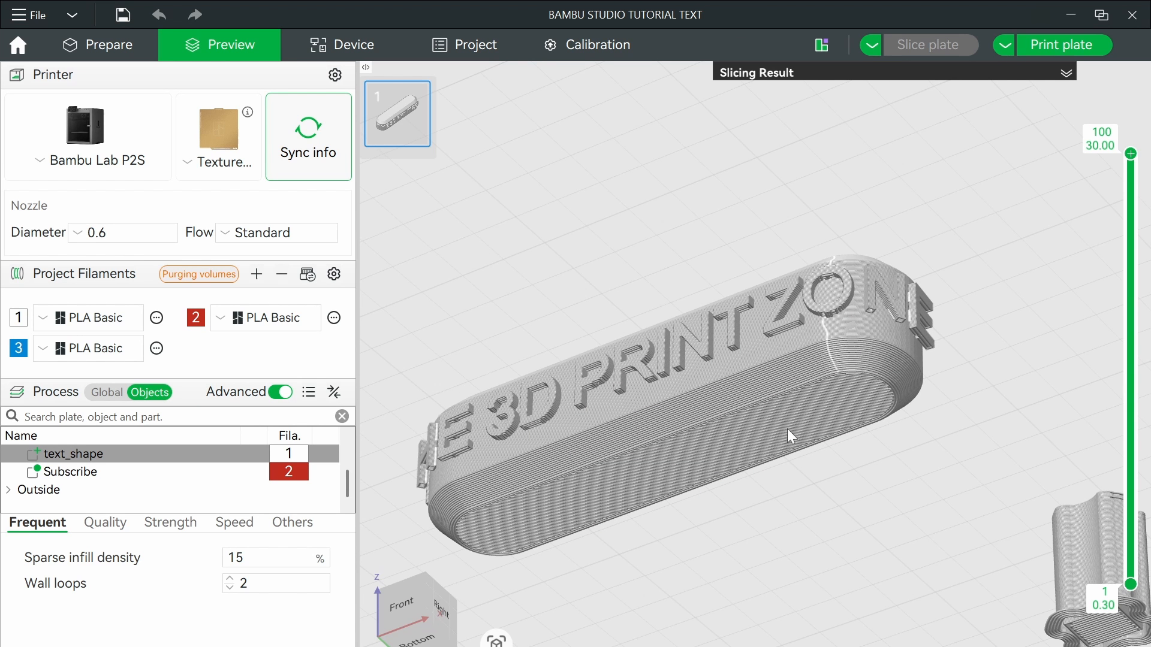
left_click_drag(776, 483, 781, 533)
right_click_drag(684, 534, 692, 507)
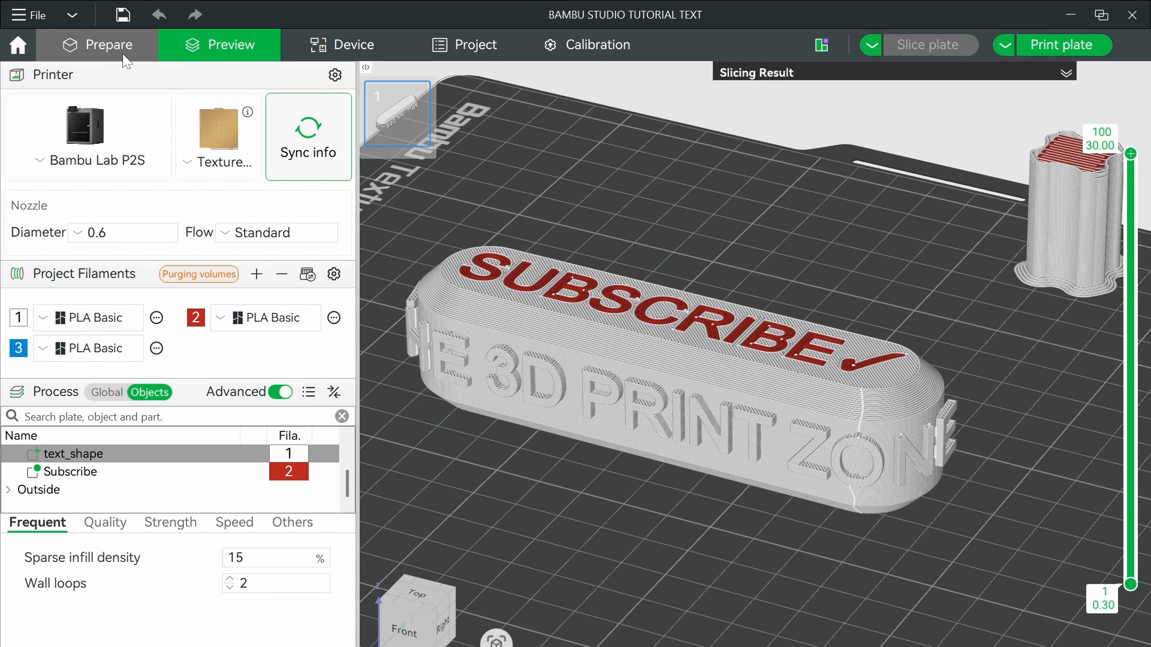
Enable support generation in the global process settings and turn off Remove small overhangs
left_click(91, 52)
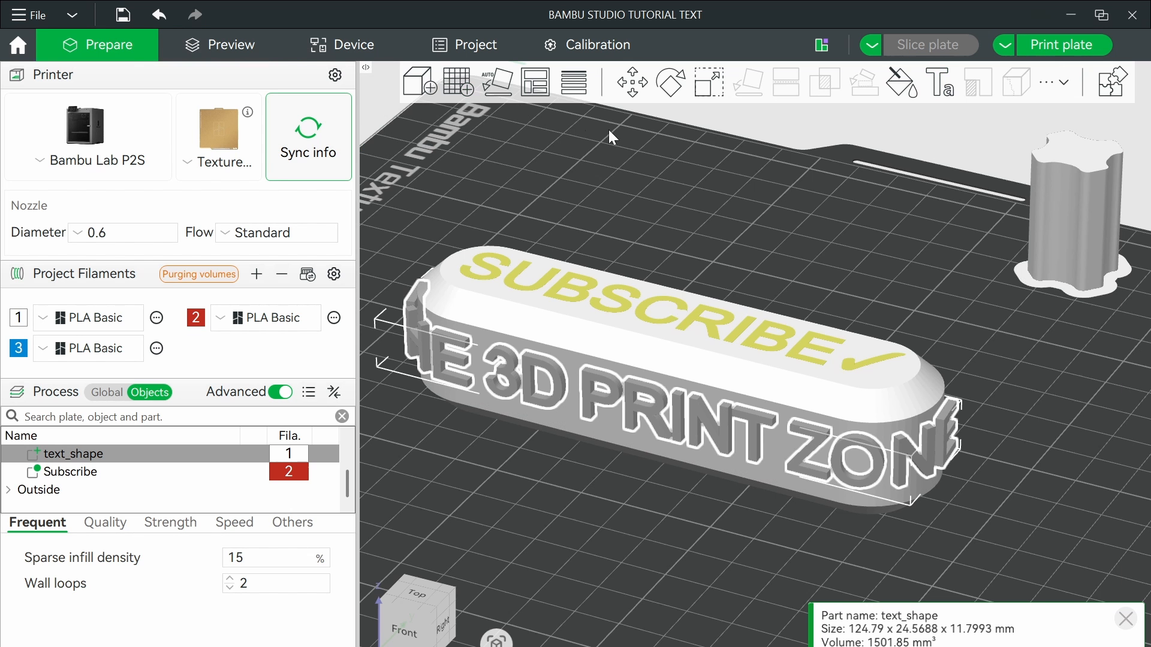
left_click(104, 391)
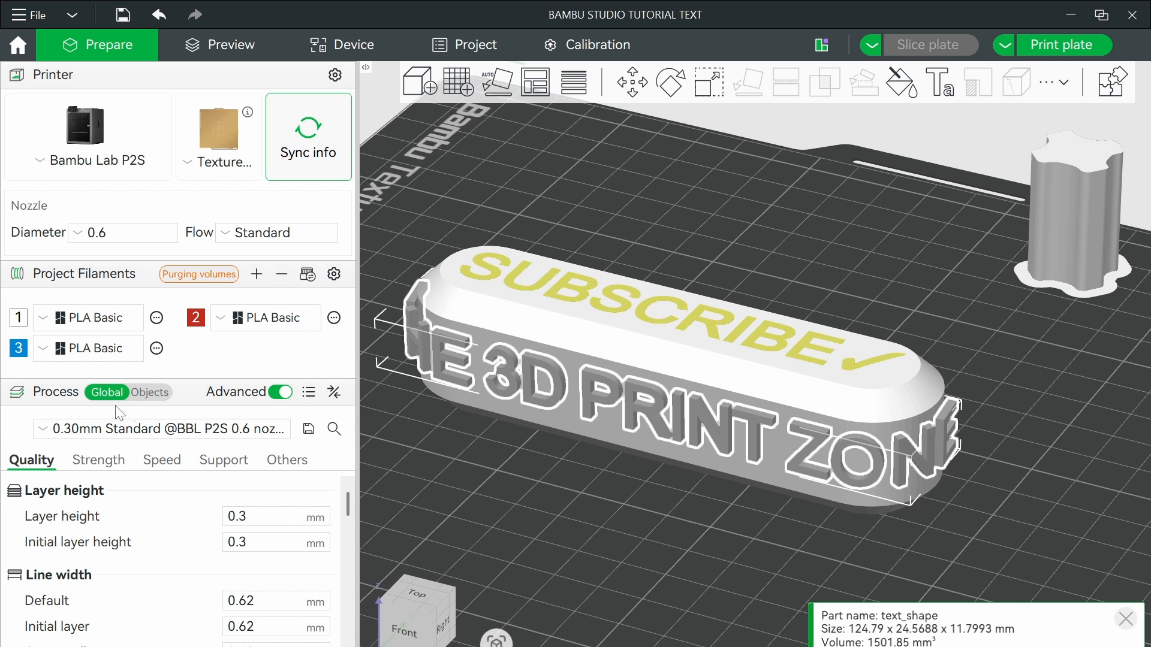
left_click(224, 460)
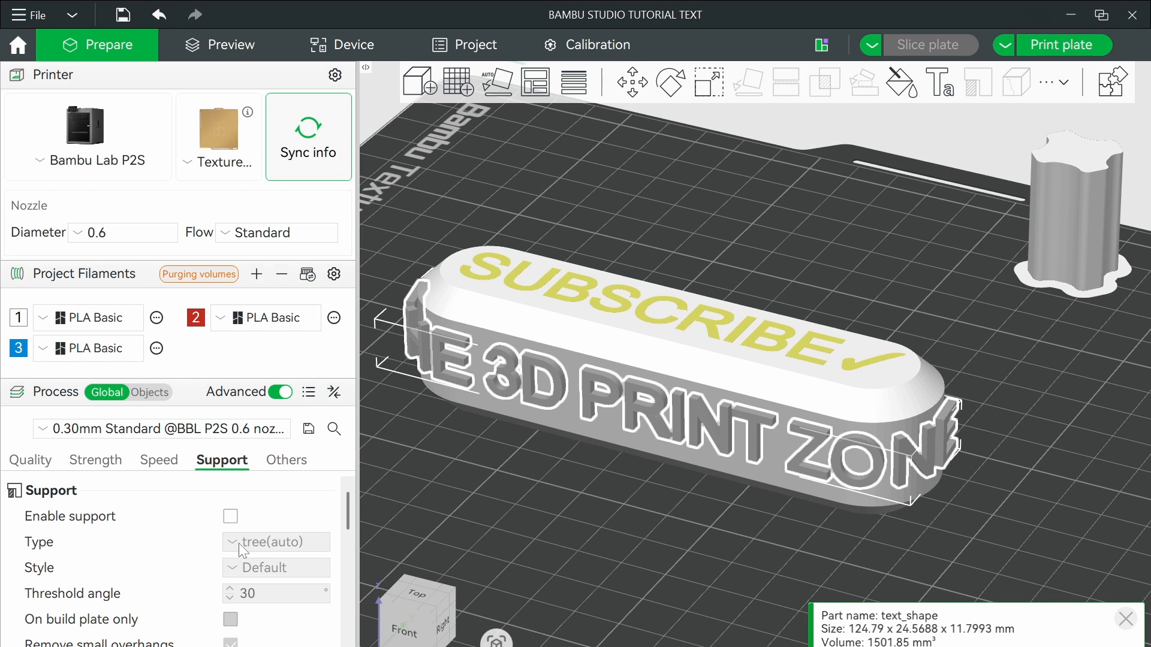
left_click(233, 517)
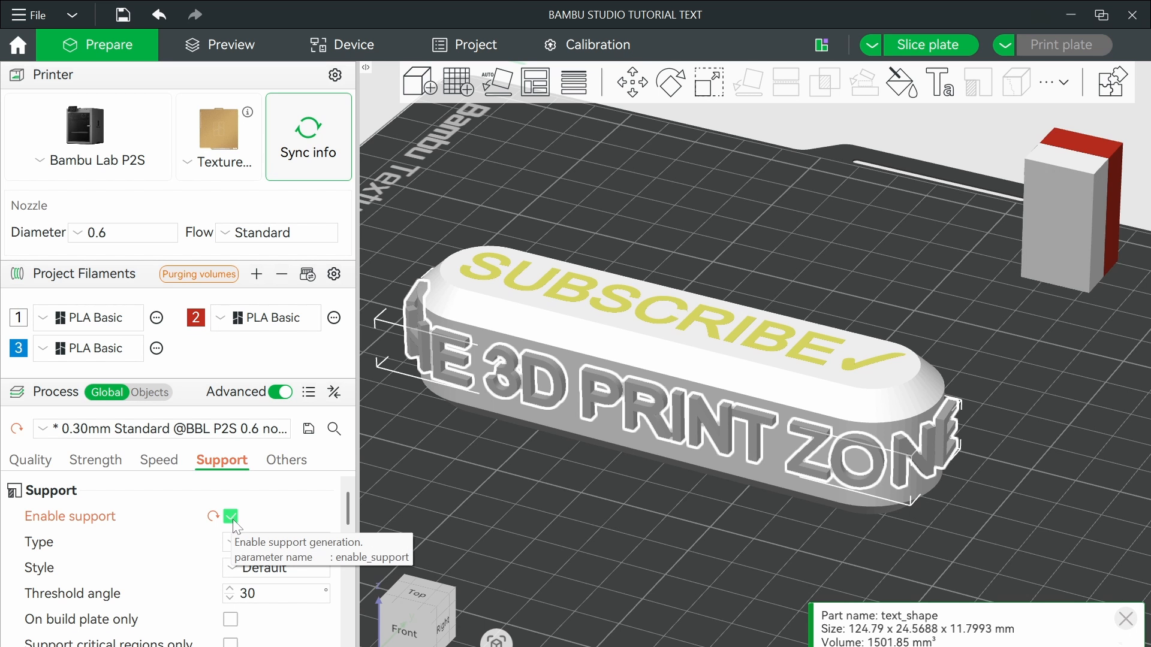
scroll(294, 521, "down", 1)
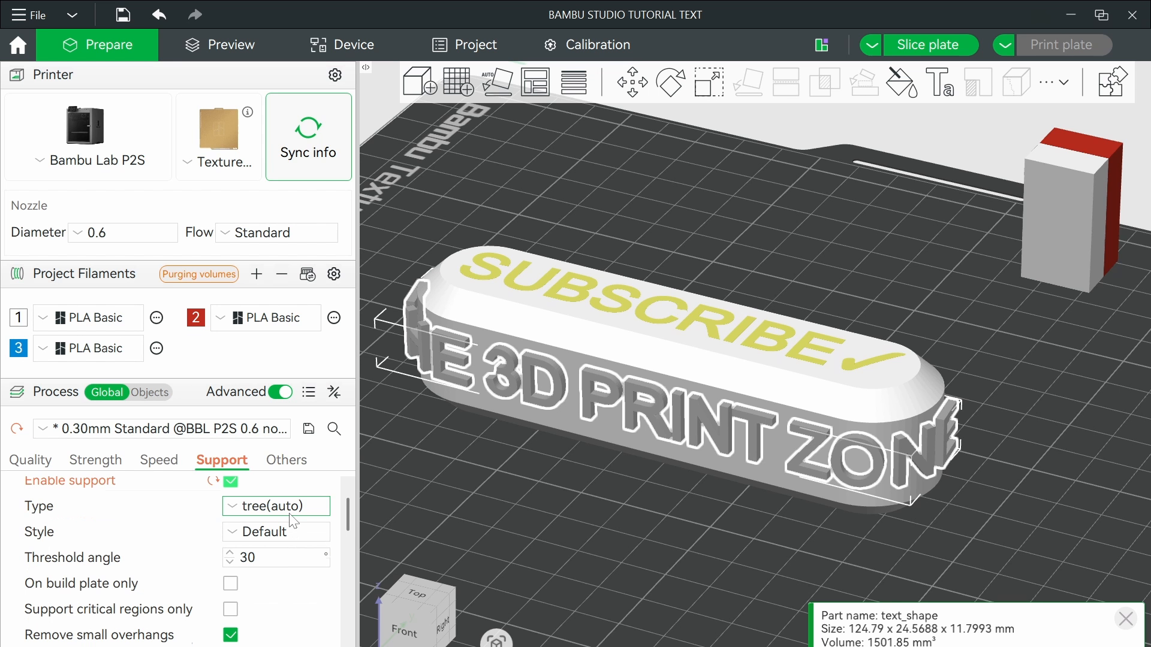
left_click(231, 636)
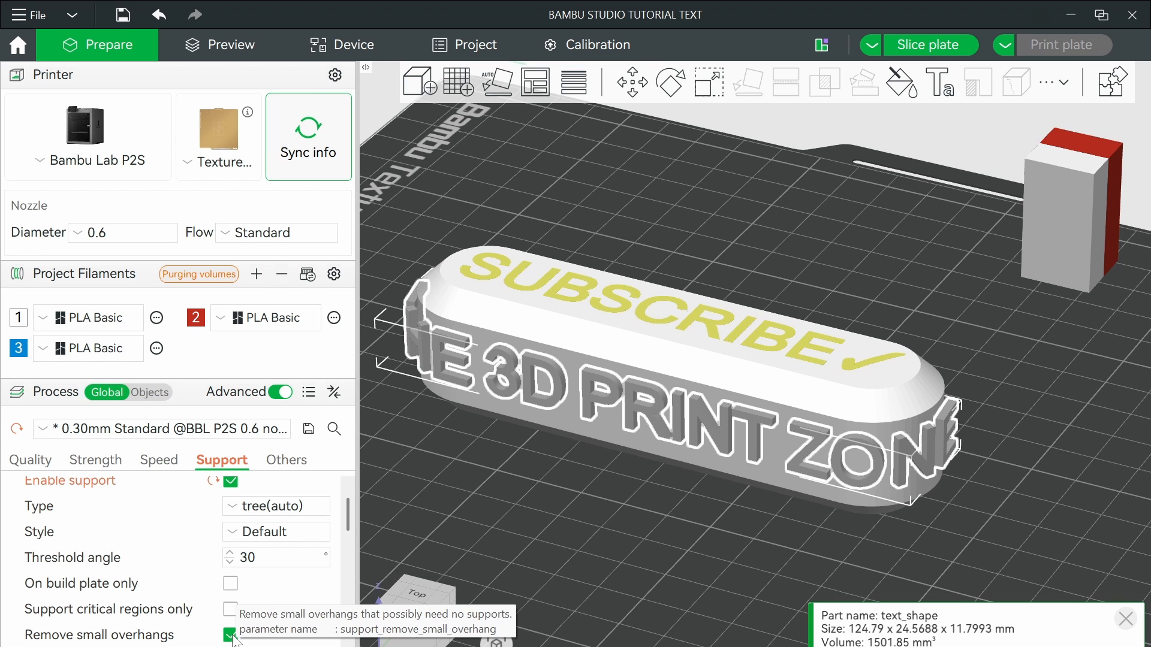
Slice the plate with supports enabled and examine the tree supports under the side lettering
left_click(926, 43)
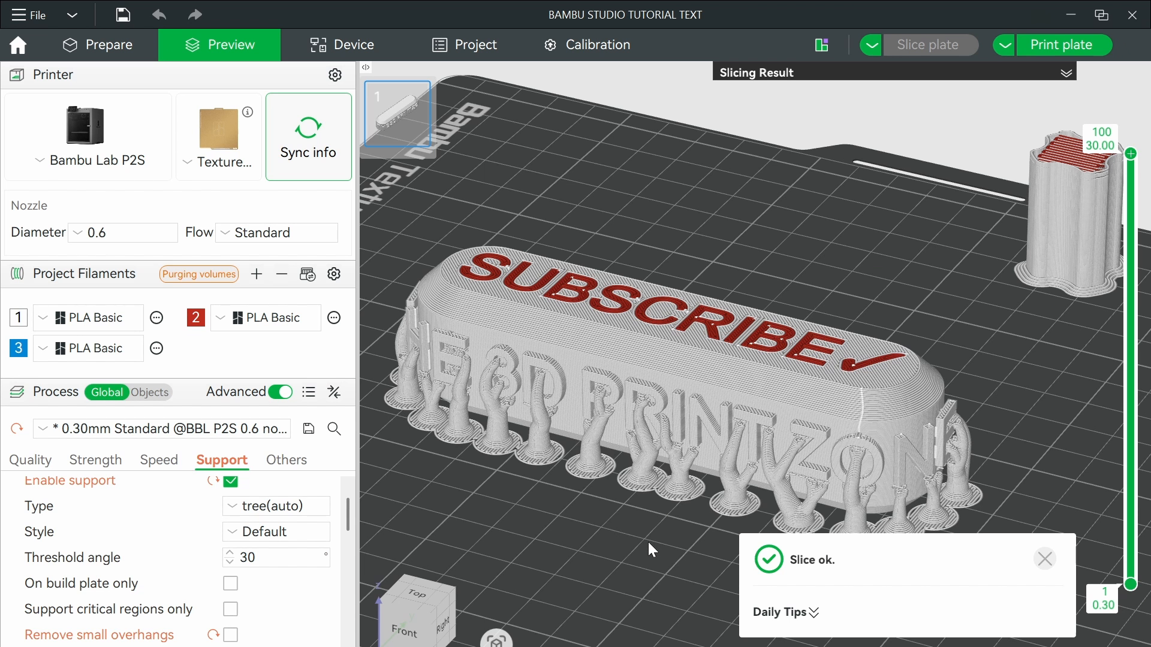
mouse_move(649, 541)
left_mouse_down()
mouse_move(634, 523)
mouse_move(642, 538)
left_mouse_up()
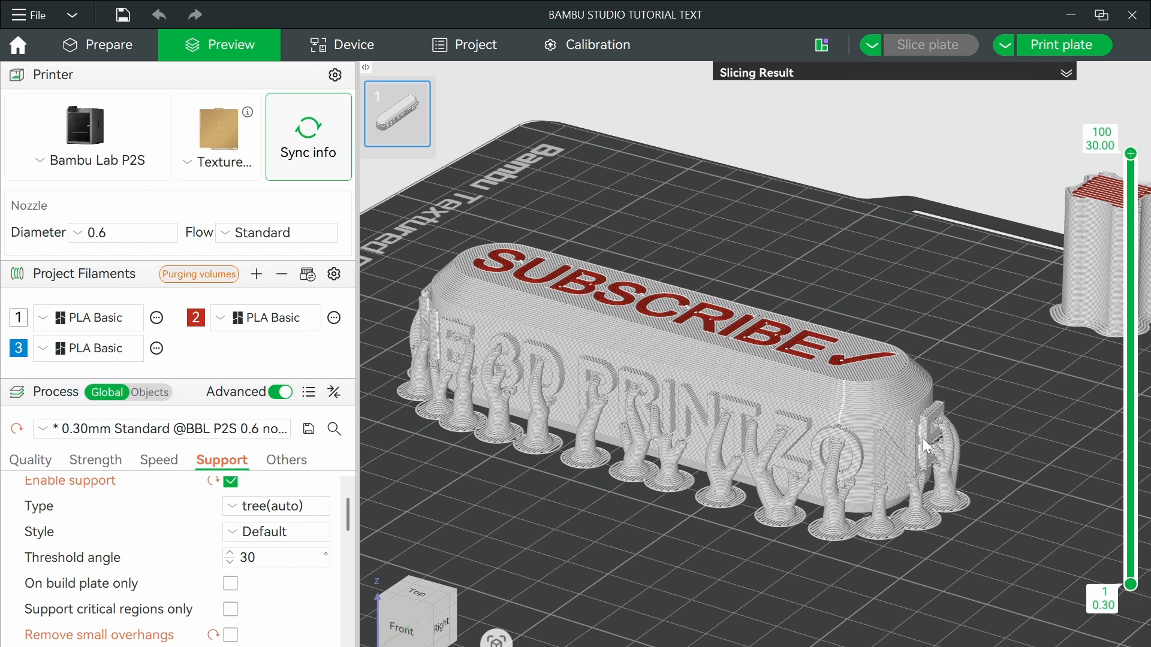
left_click_drag(662, 576, 606, 477)
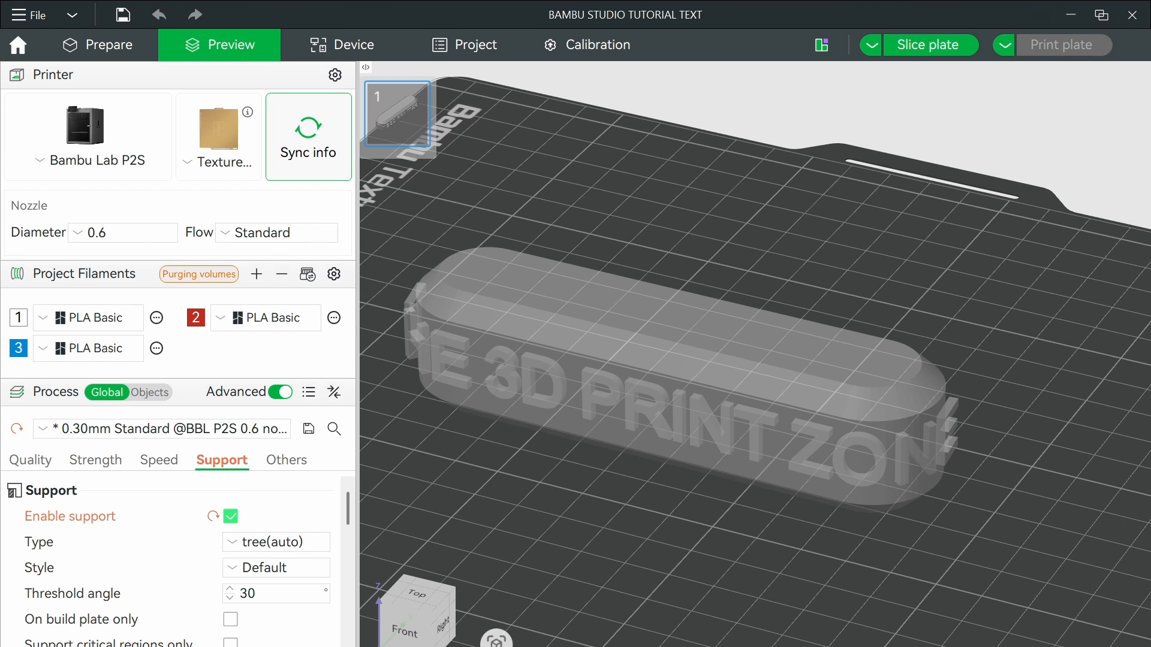
Reset Enable support in the global process settings so that no supports are generated
left_click(213, 516)
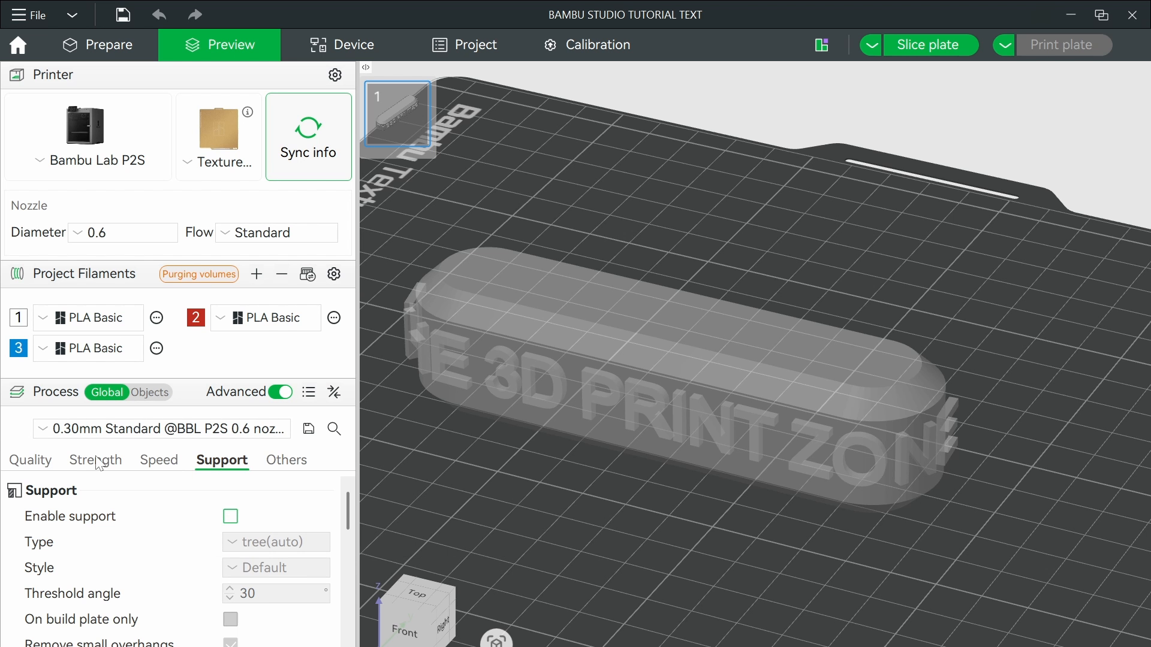
left_click(31, 460)
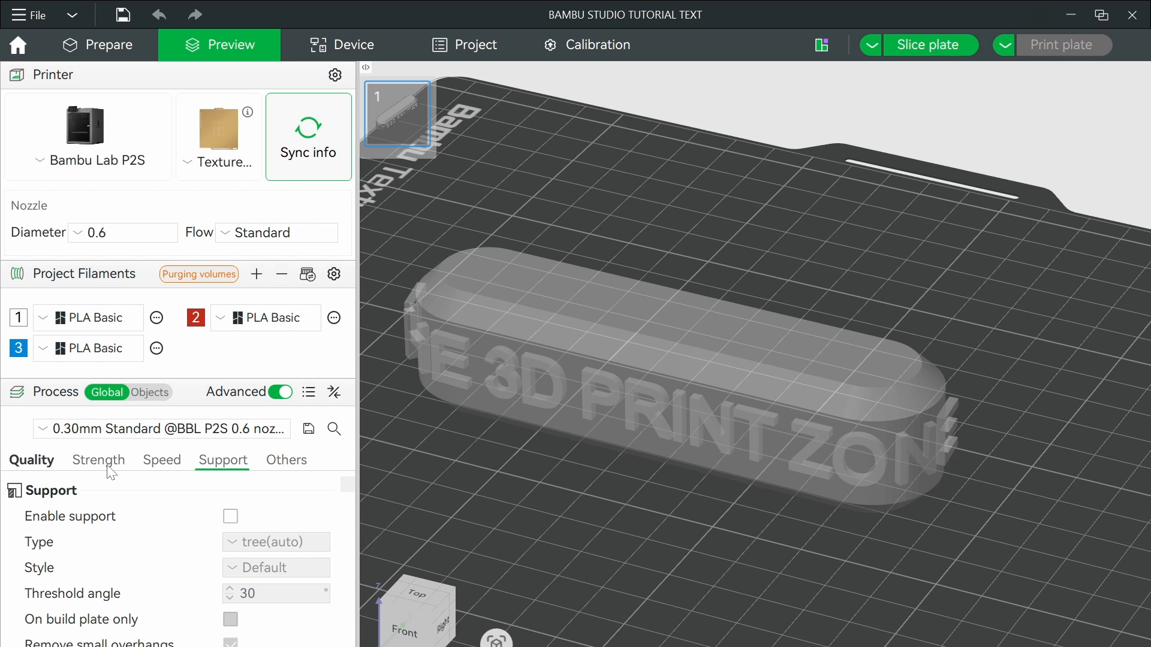
Rename the text_shape part in the object list as "The 3D Print Zone"
left_click(151, 394)
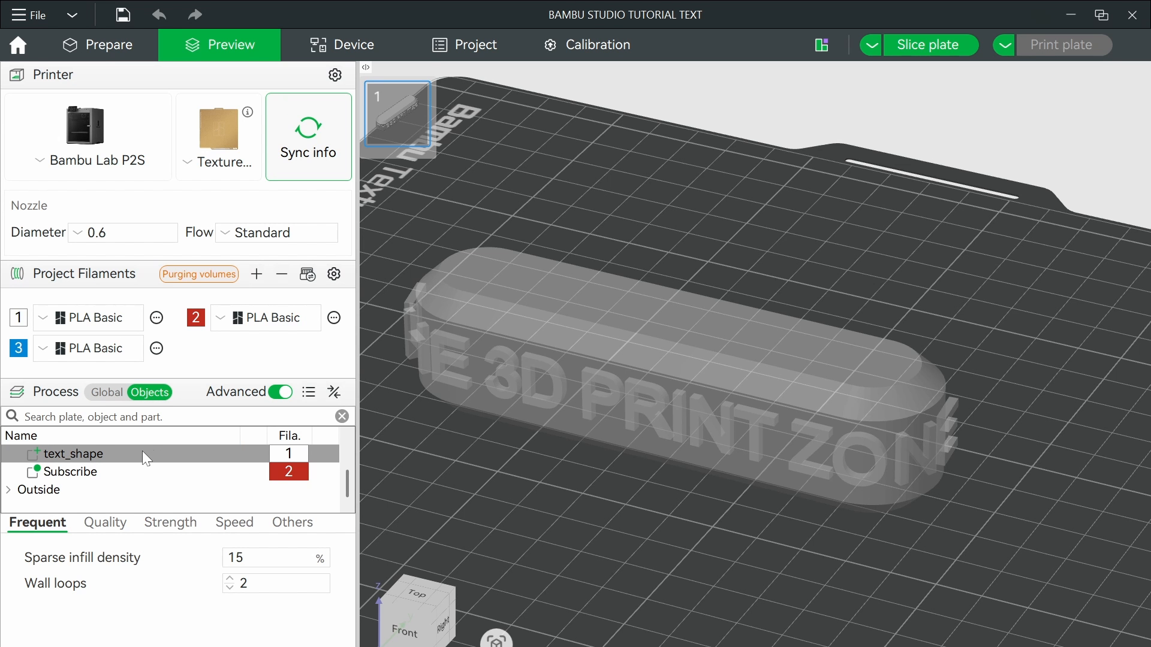
left_click(76, 457)
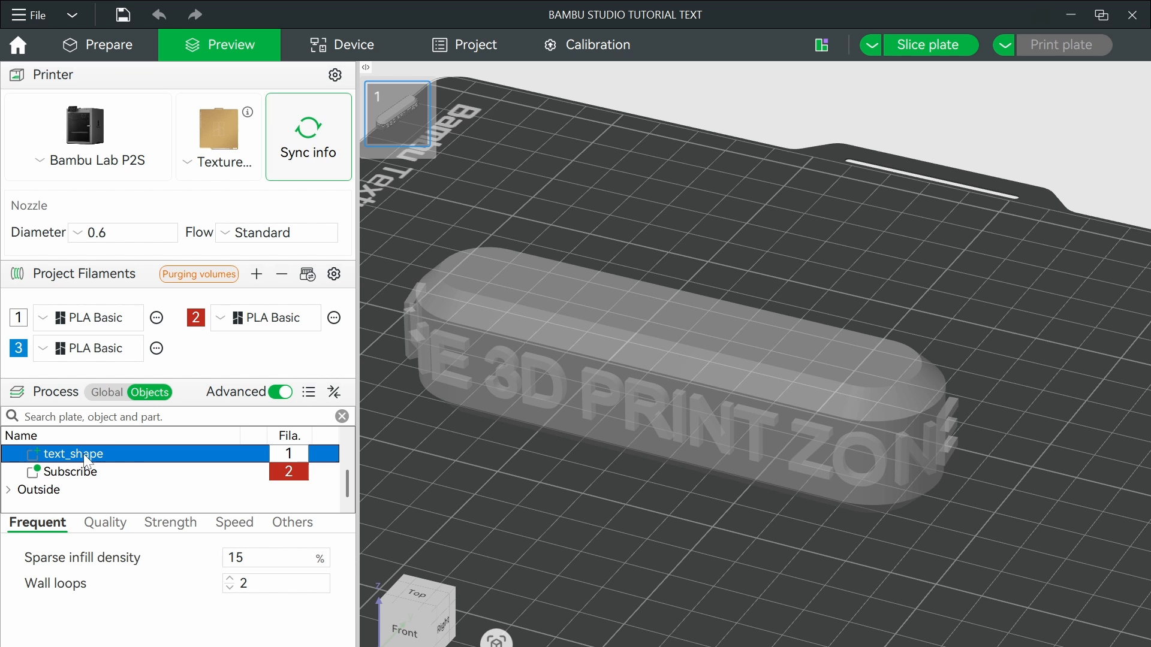
left_click(87, 456)
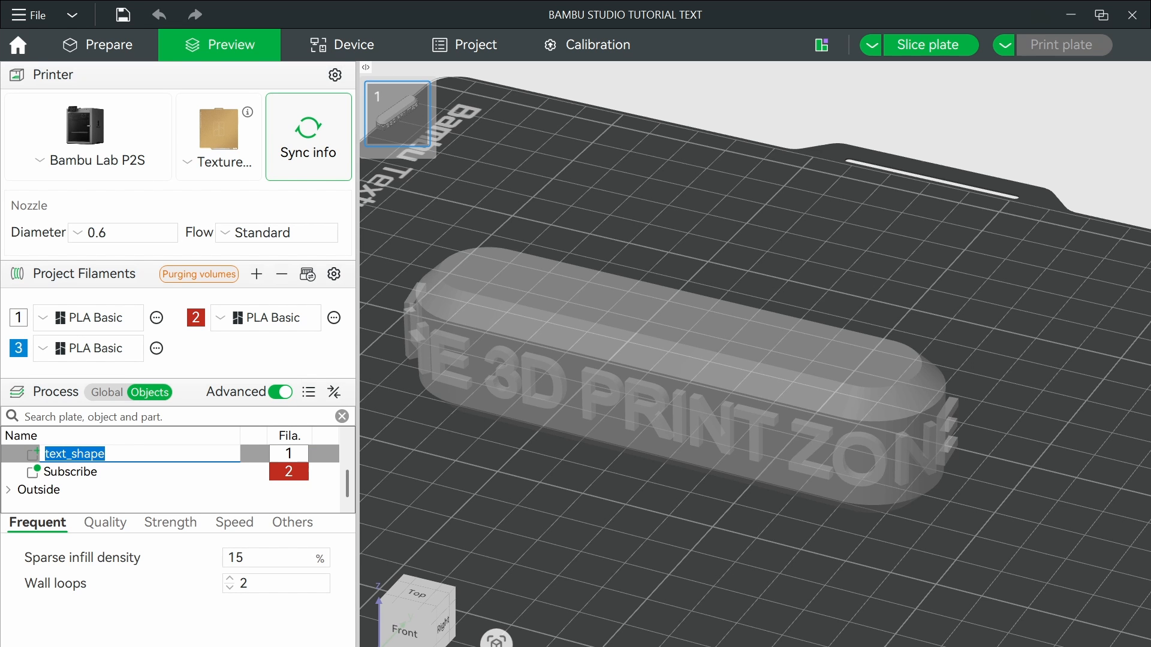
type("The ")
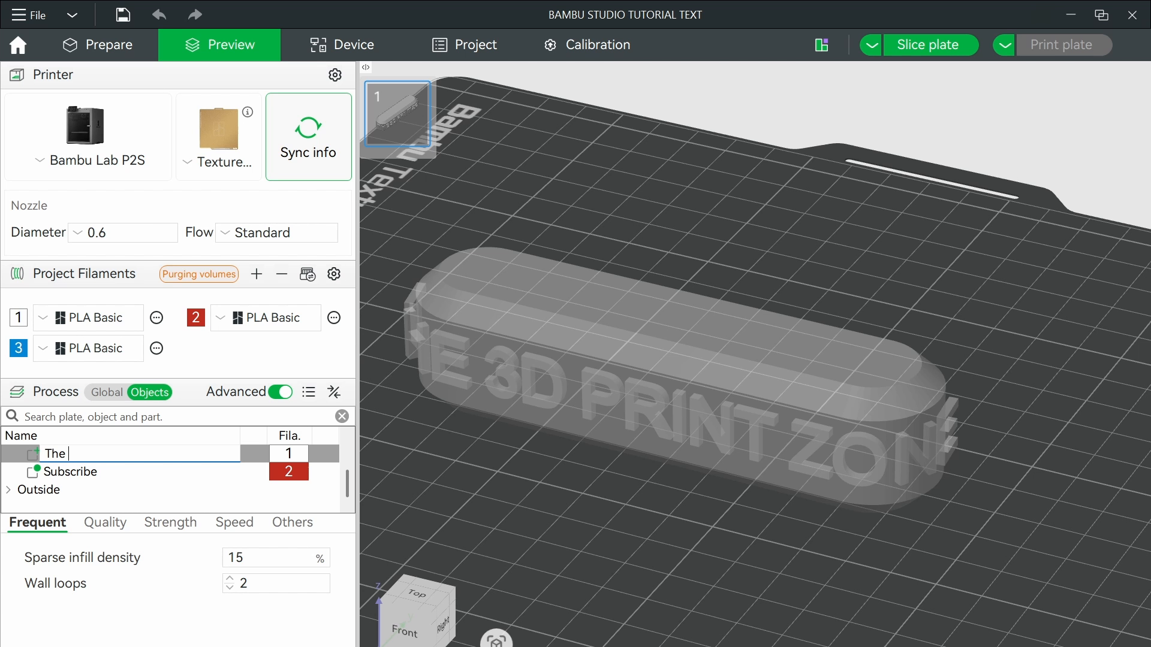
type("3D Print Zone")
key("Return")
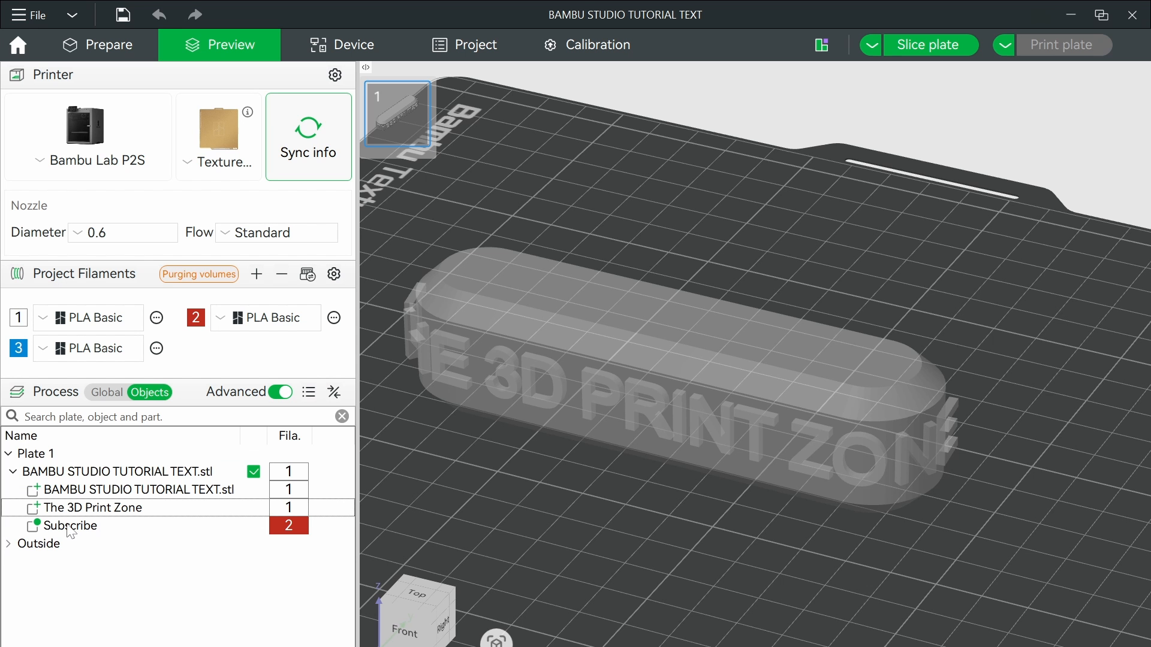
Change the filament assigned to The 3D Print Zone part, going back to the editing view to do it
left_click(289, 509)
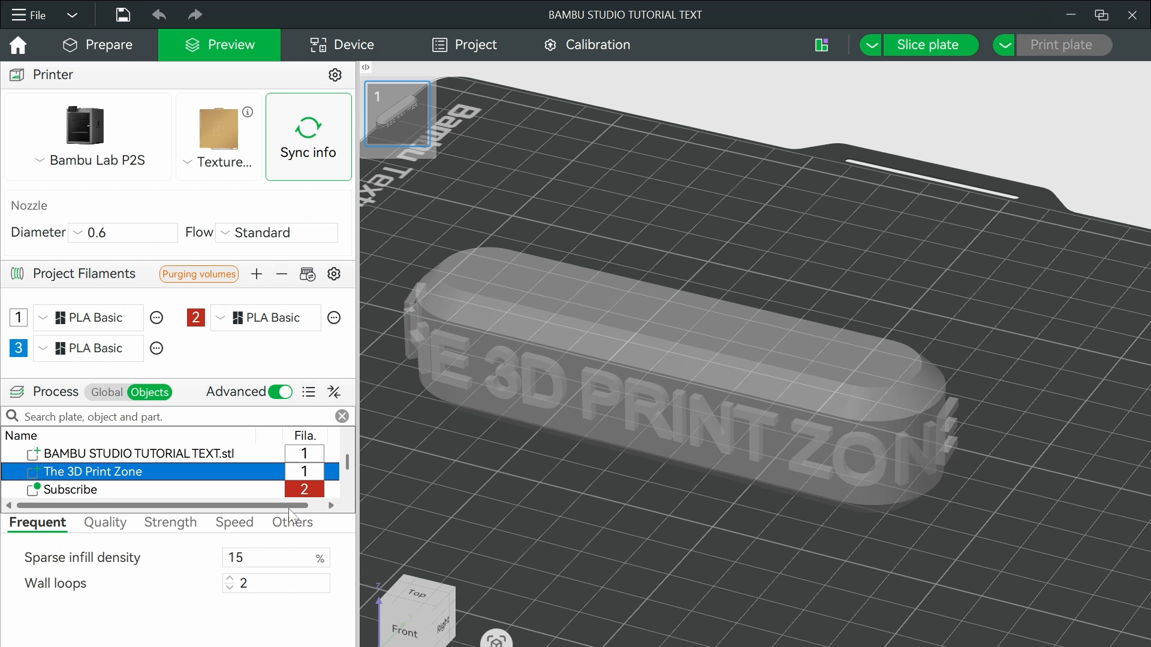
left_click(305, 472)
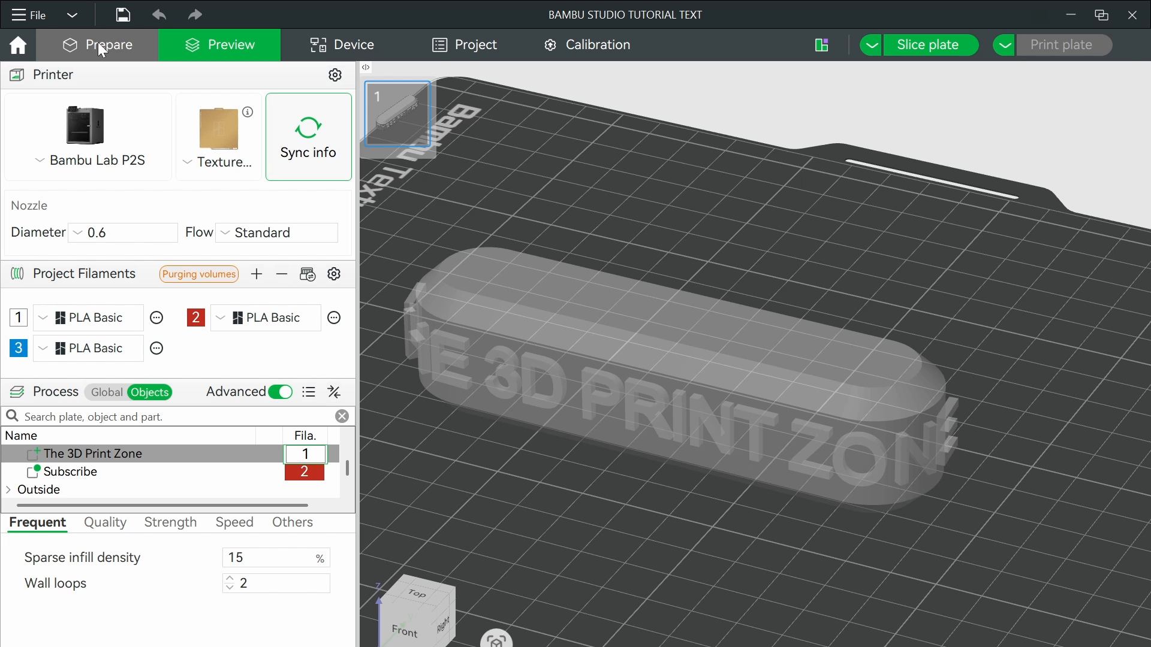
left_click(98, 42)
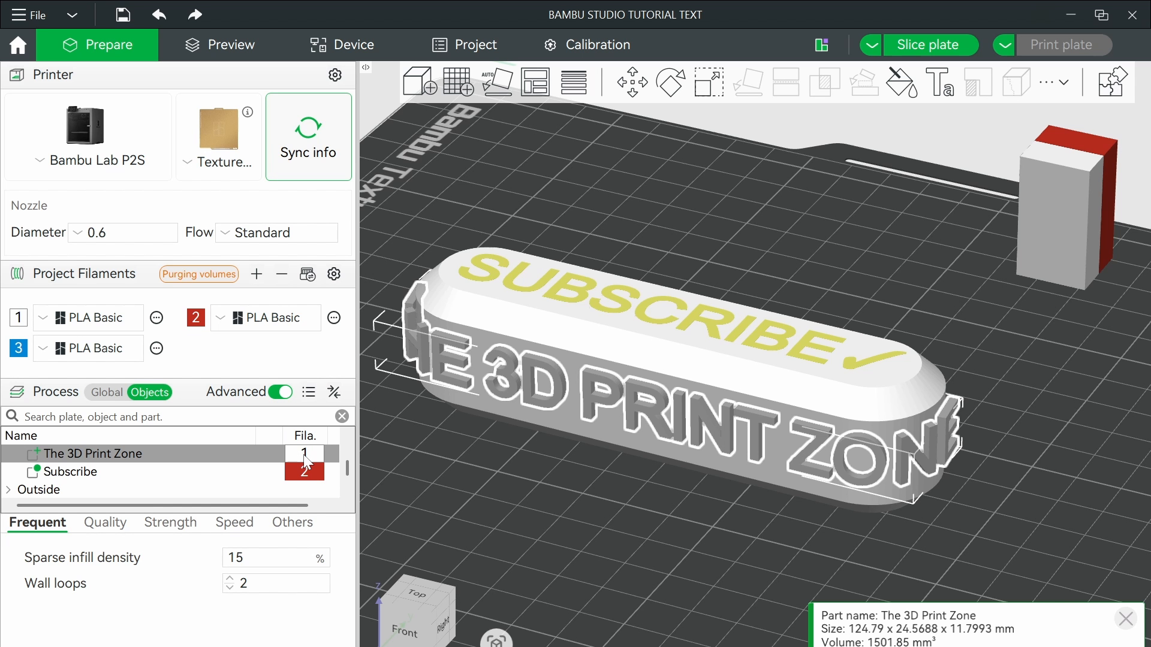